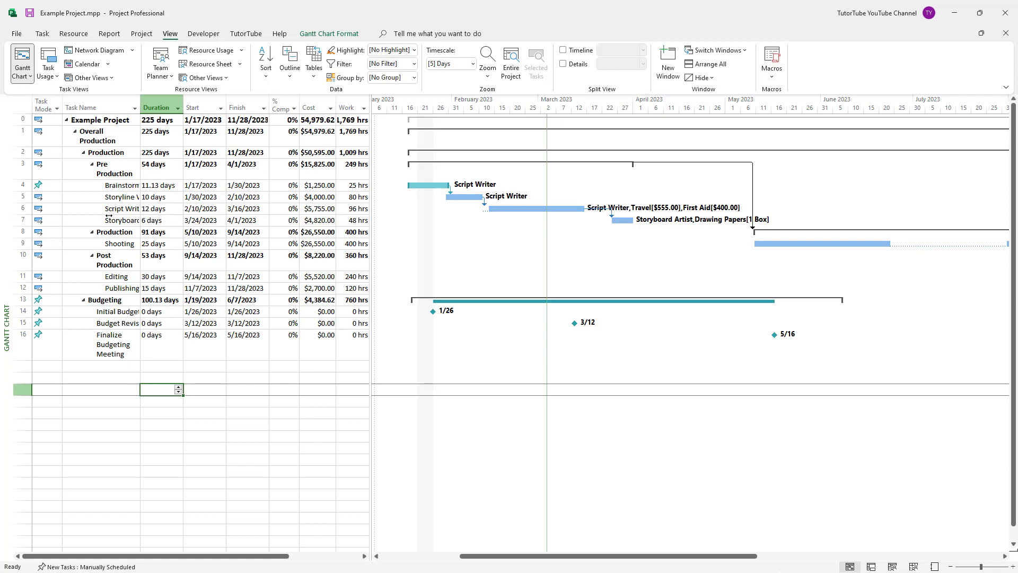
Check the resource sheet, then select Script Writing in the Gantt chart with Details split view on
{"action": "left_click", "coordinate": [211, 50]}
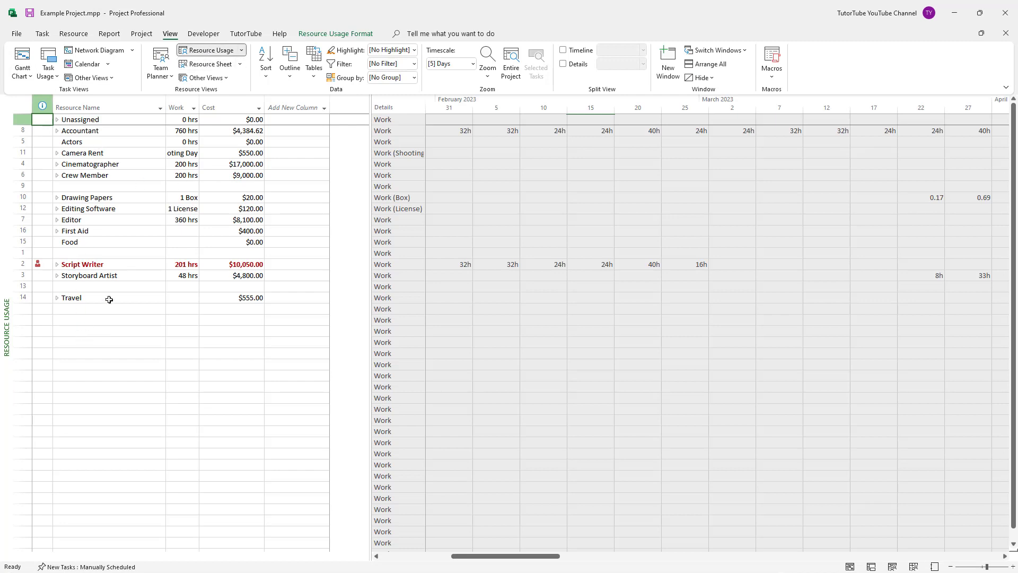
{"action": "left_click", "coordinate": [212, 65]}
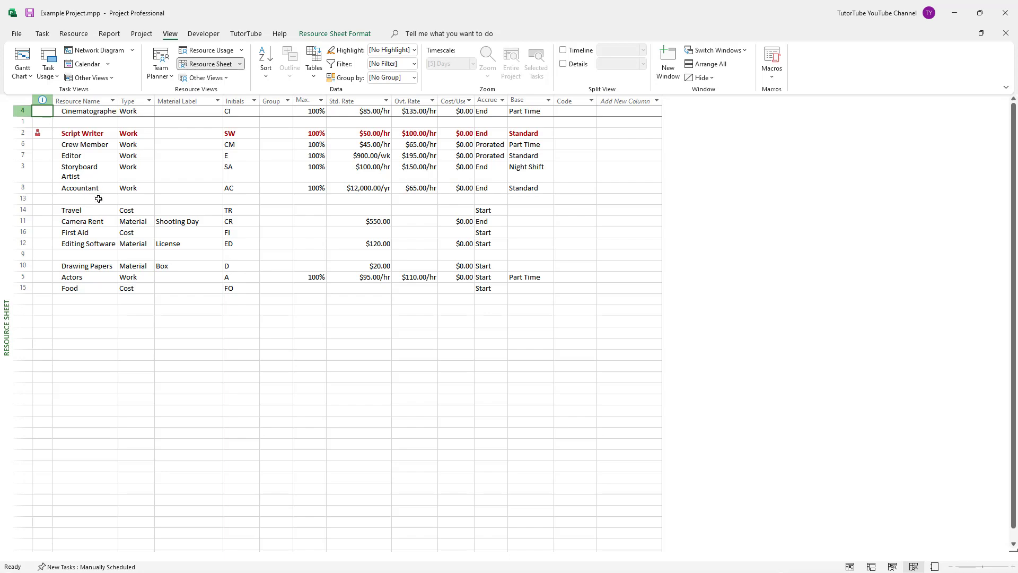
{"action": "left_click", "coordinate": [22, 58]}
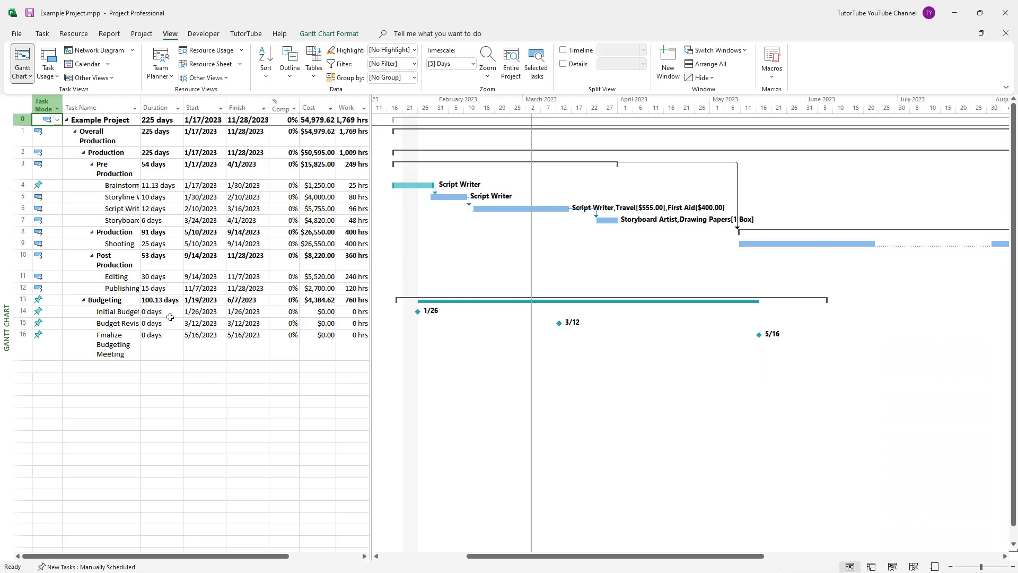
{"action": "left_click", "coordinate": [121, 209]}
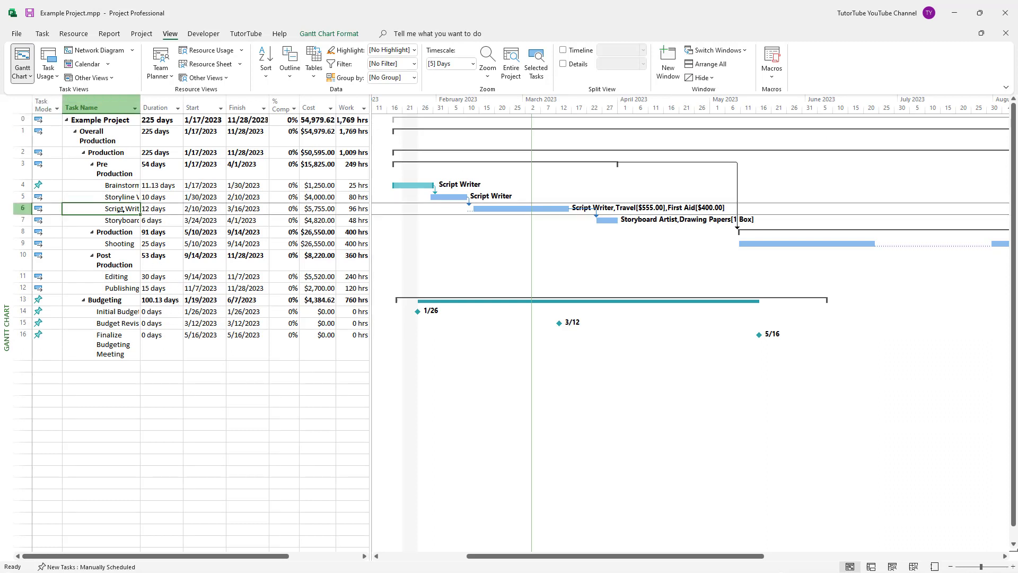
{"action": "left_click", "coordinate": [563, 66]}
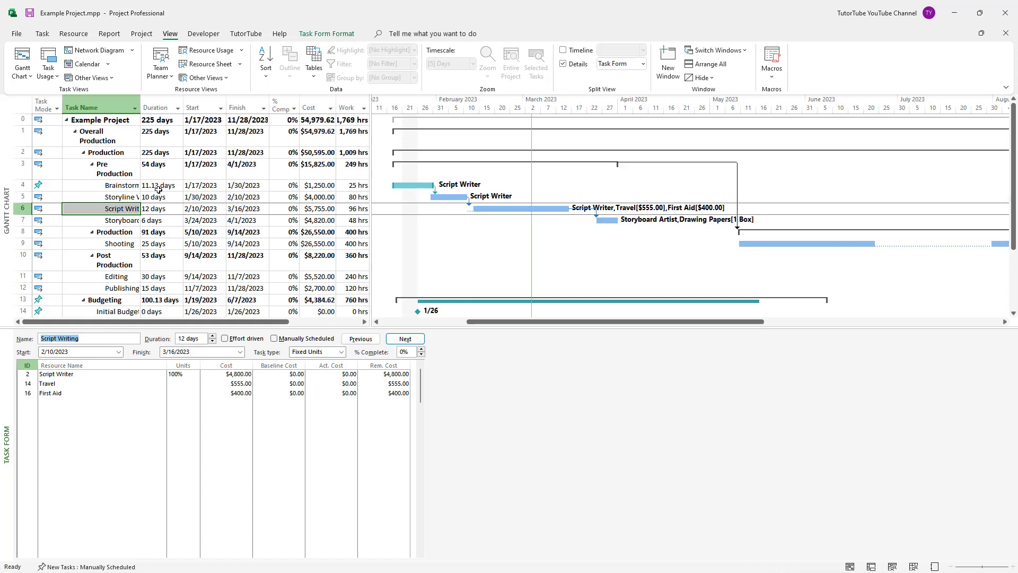
Add a new resource named Paper to Script Writing, stretching its duration to 24 days
{"action": "left_click", "coordinate": [63, 403]}
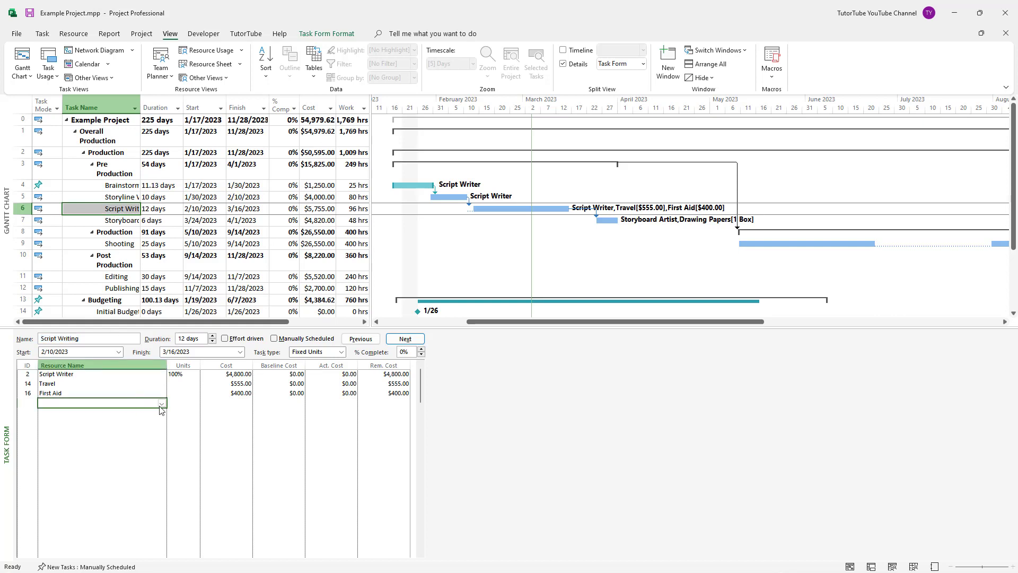
{"action": "left_click", "coordinate": [161, 405]}
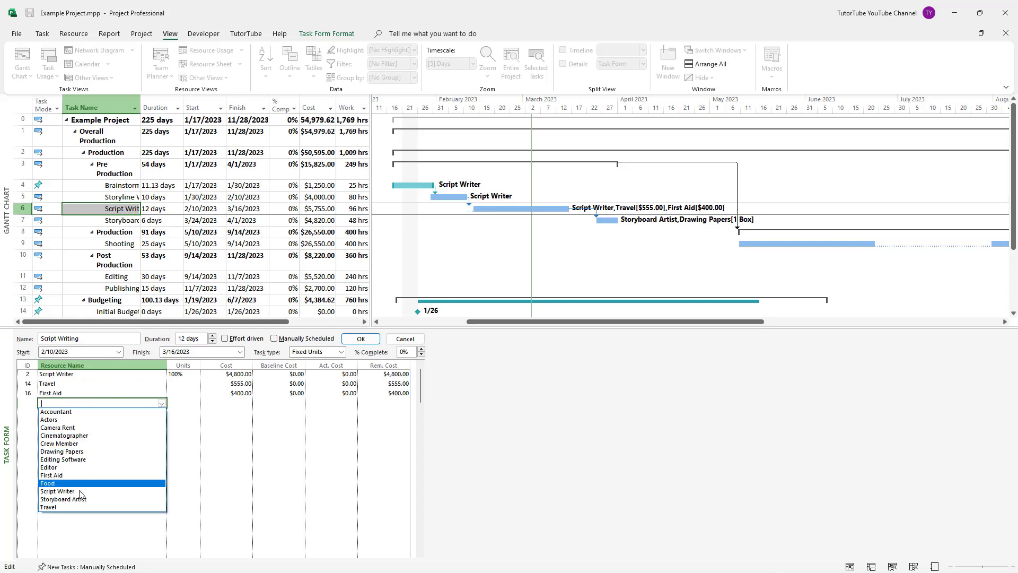
{"action": "left_click", "coordinate": [86, 533]}
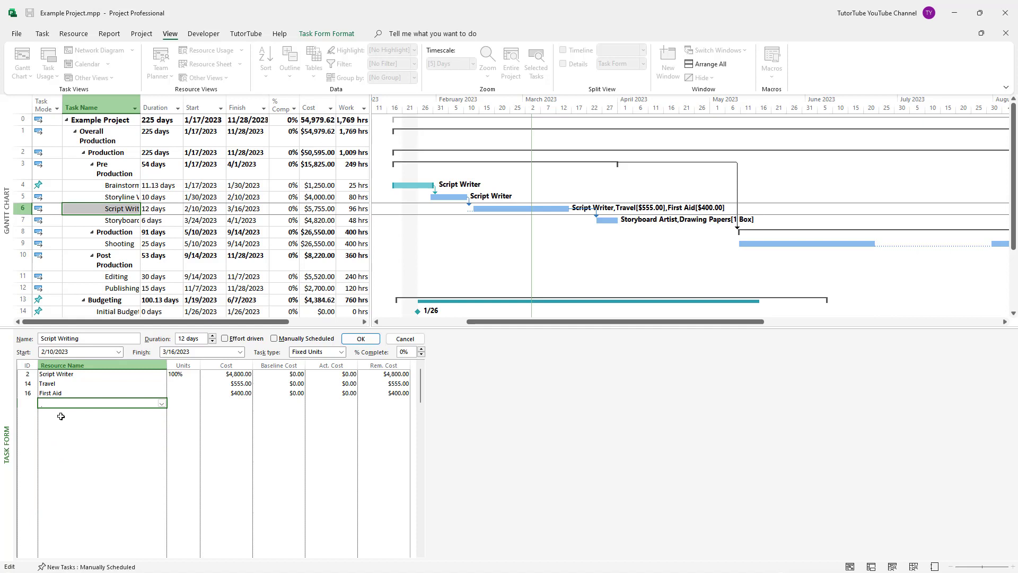
{"action": "type", "text": "Paper"}
{"action": "left_click", "coordinate": [209, 428]}
{"action": "left_click", "coordinate": [361, 339]}
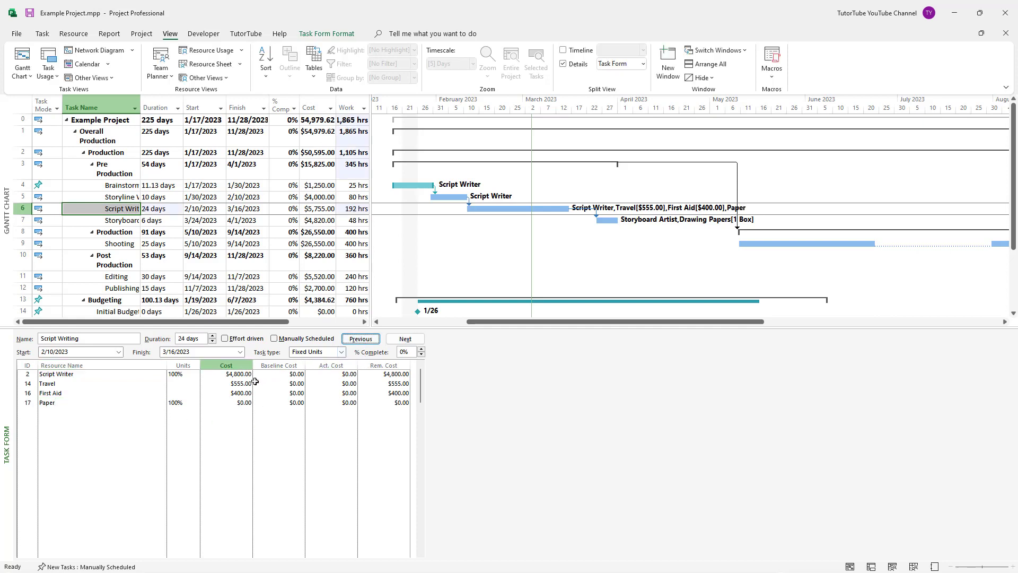
{"action": "left_click", "coordinate": [131, 410]}
{"action": "left_click", "coordinate": [164, 404]}
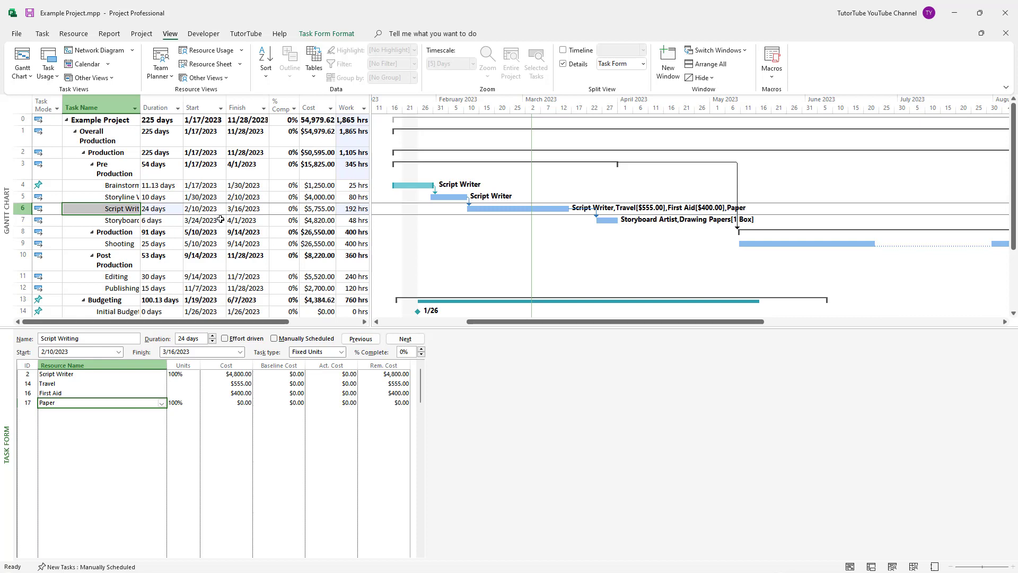
Switch to the Resource Sheet and compare the Drawing Papers and Paper entries
{"action": "left_click", "coordinate": [211, 50]}
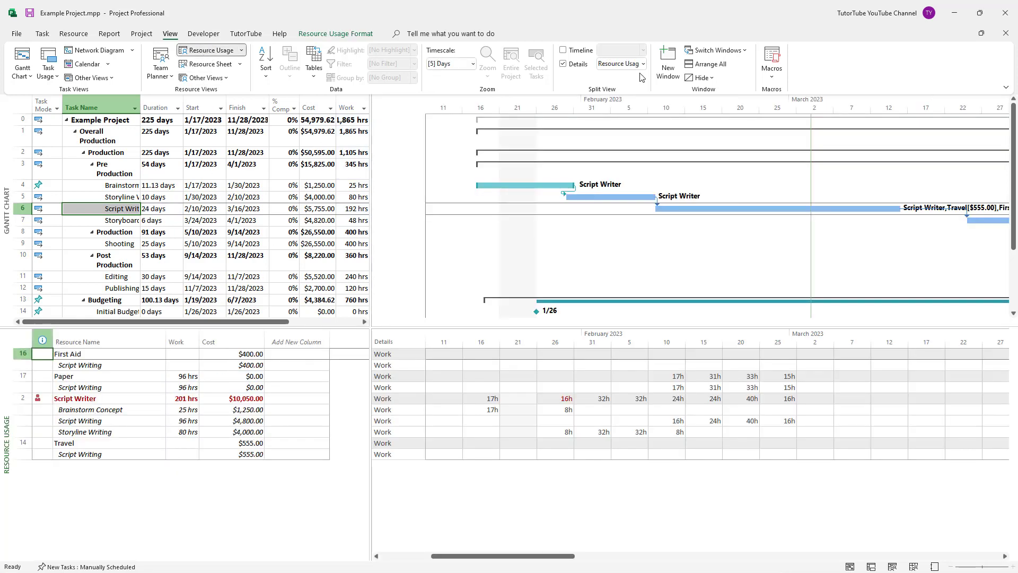
{"action": "left_click", "coordinate": [563, 63]}
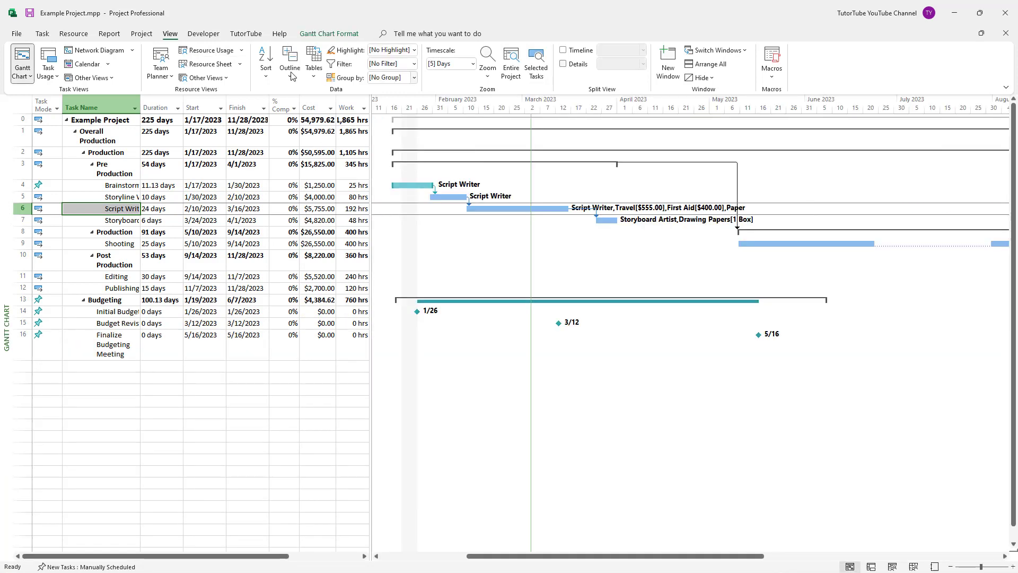
{"action": "left_click", "coordinate": [204, 52]}
{"action": "left_click", "coordinate": [202, 65]}
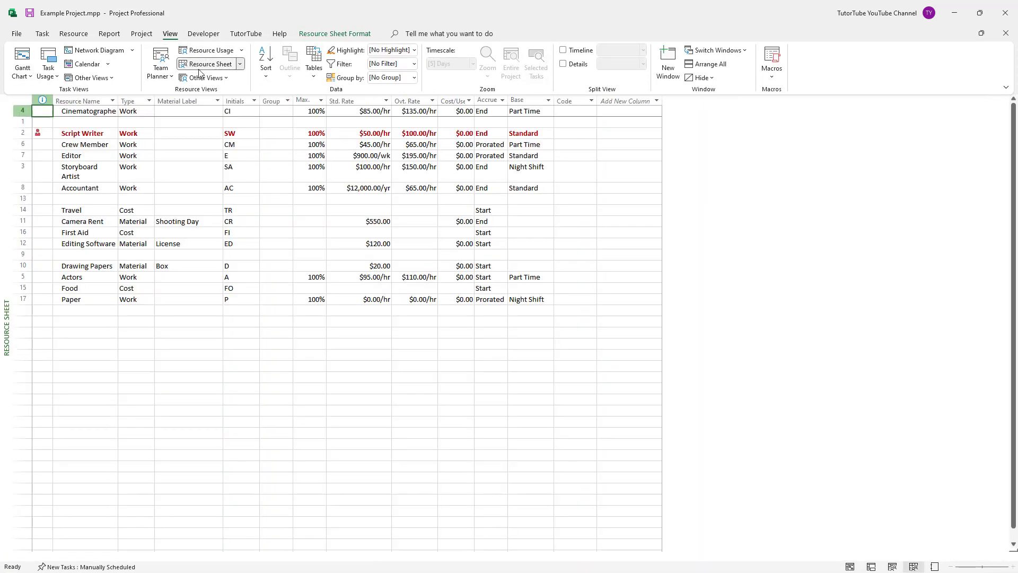
{"action": "left_click", "coordinate": [150, 331]}
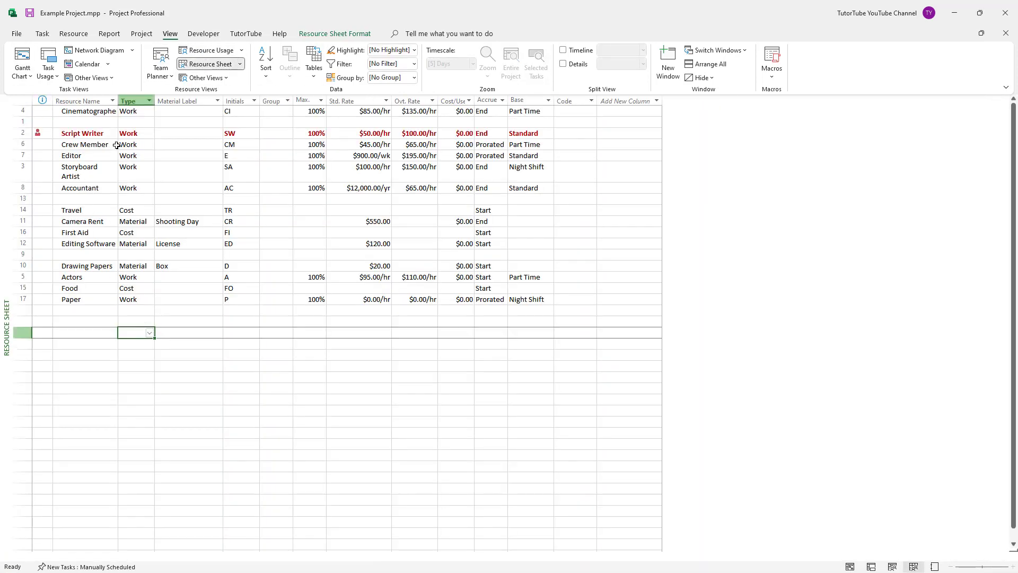
{"action": "left_click", "coordinate": [90, 265]}
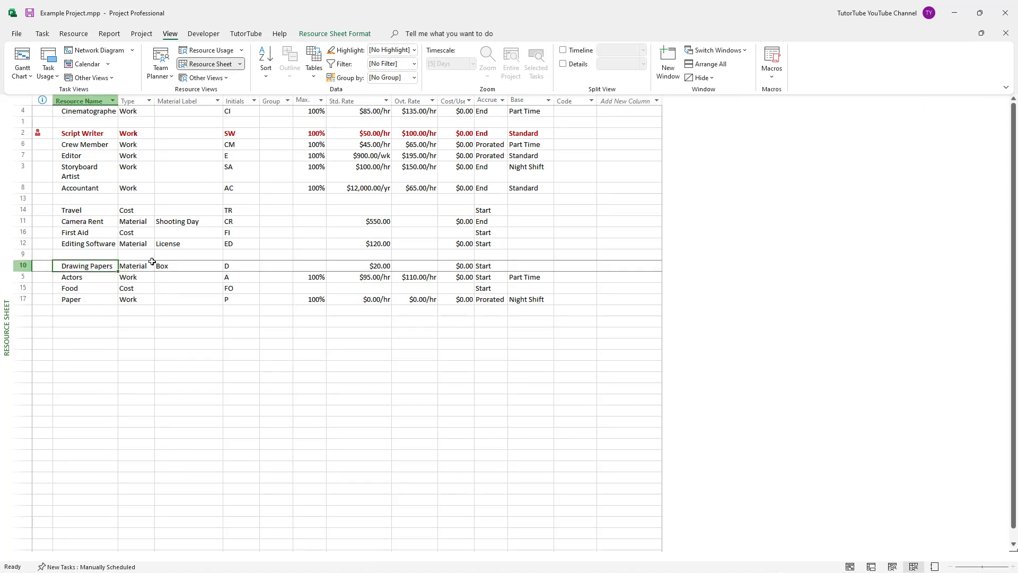
{"action": "left_click_drag", "start_coordinate": [153, 262], "coordinate": [500, 266]}
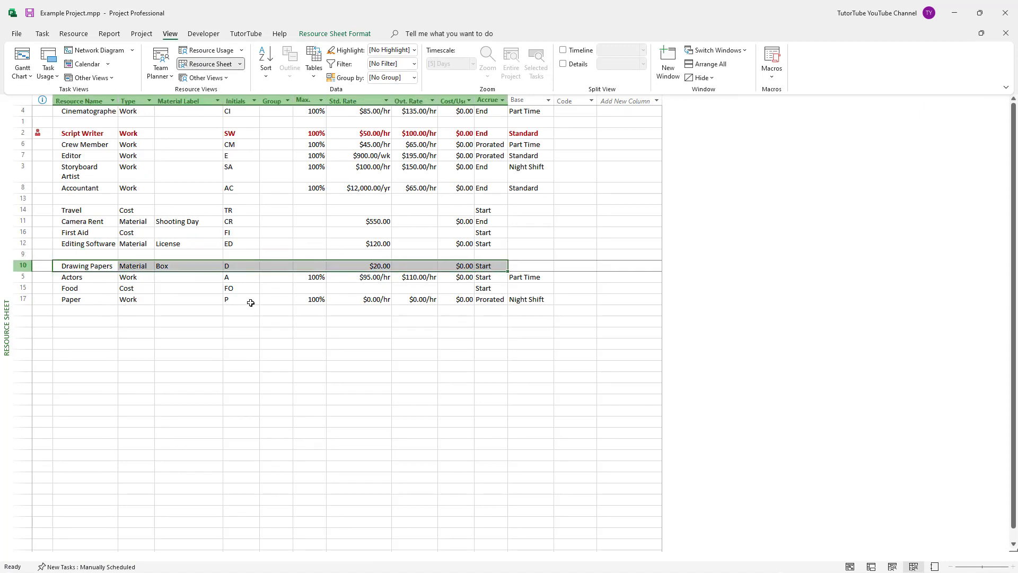
{"action": "left_click_drag", "start_coordinate": [83, 300], "coordinate": [565, 305]}
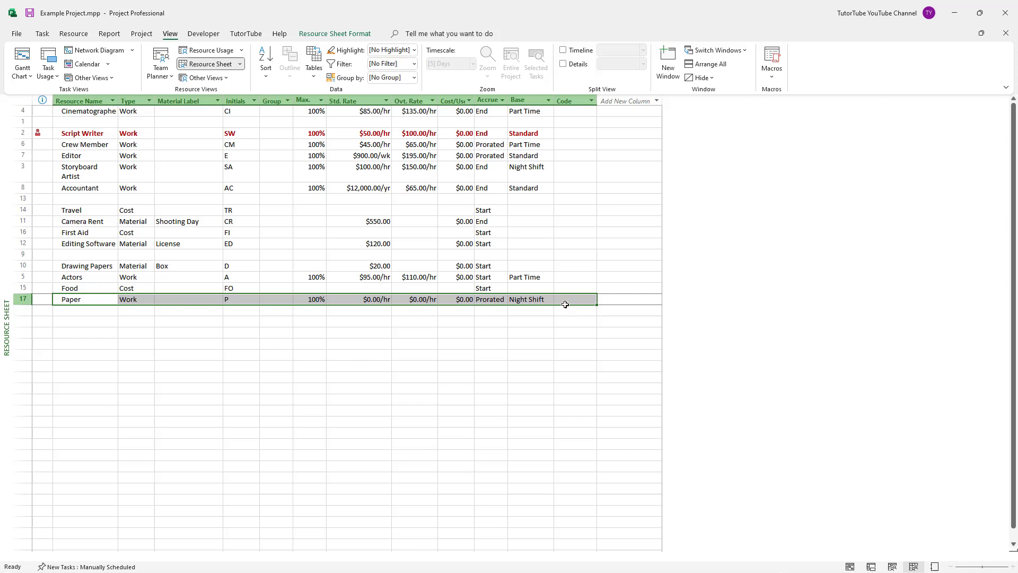
Delete the row 17 Paper resource so the list ends with Food
{"action": "left_click", "coordinate": [78, 265]}
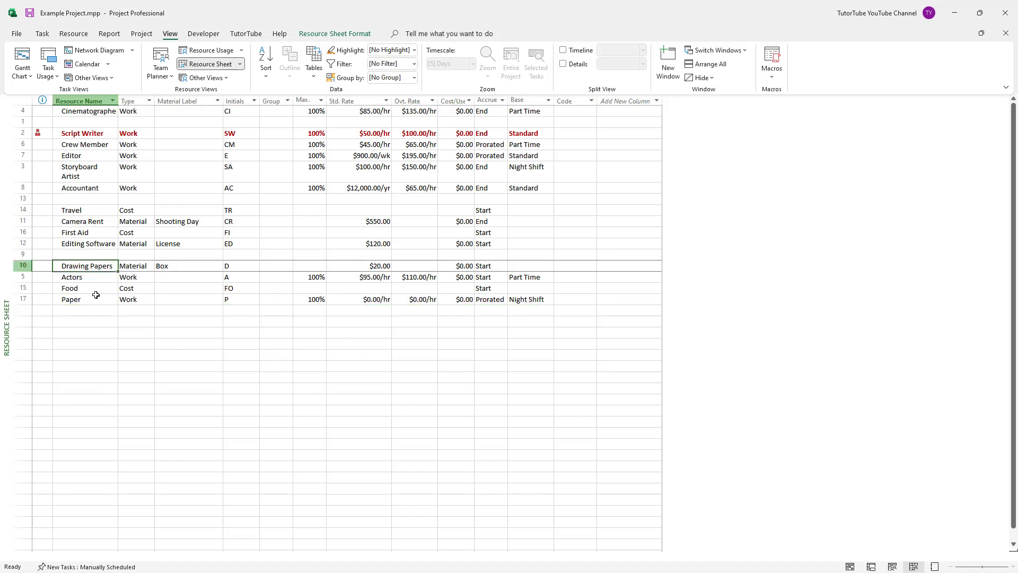
{"action": "left_click", "coordinate": [115, 310]}
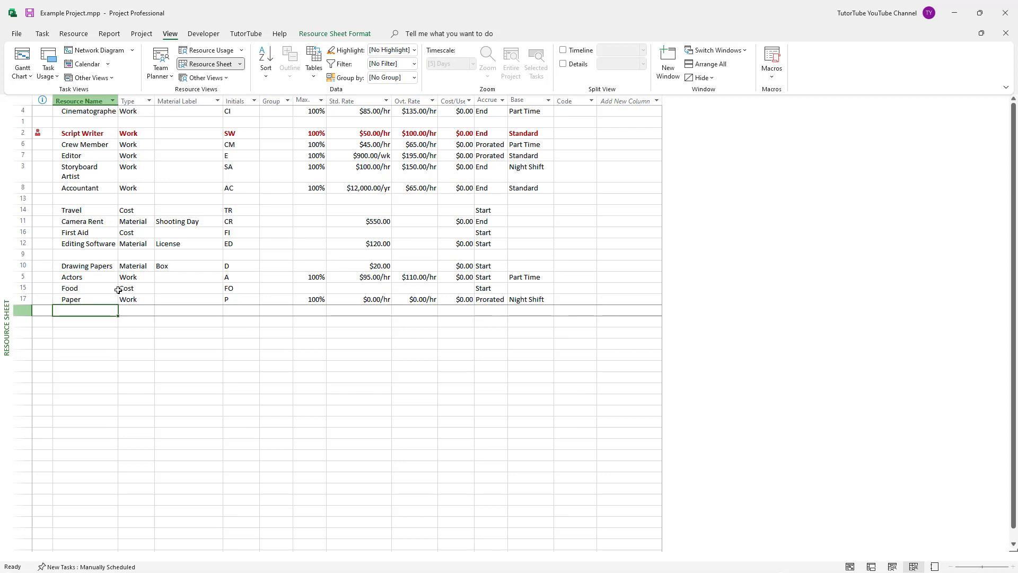
{"action": "left_click", "coordinate": [104, 301]}
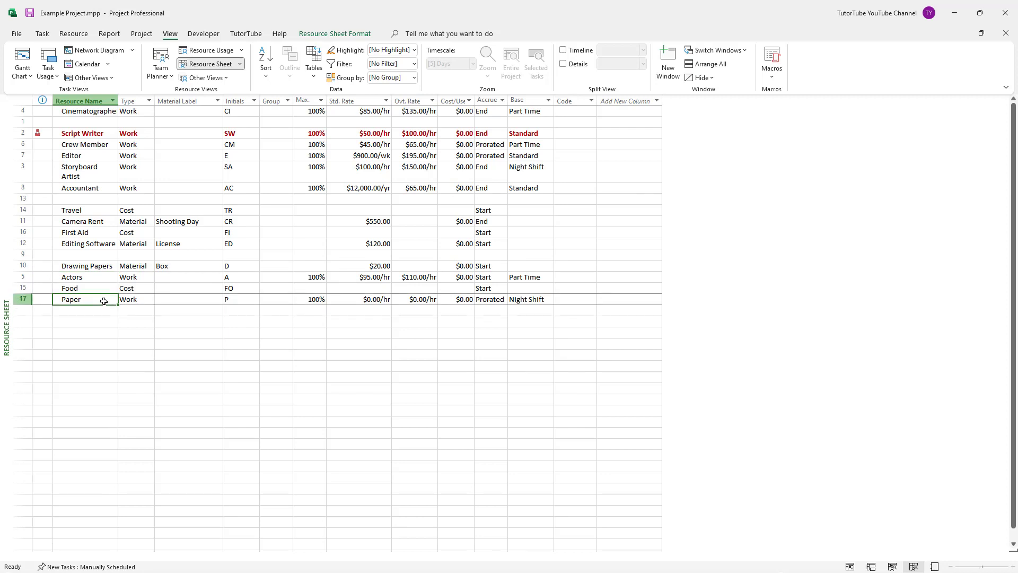
{"action": "left_click", "coordinate": [20, 299]}
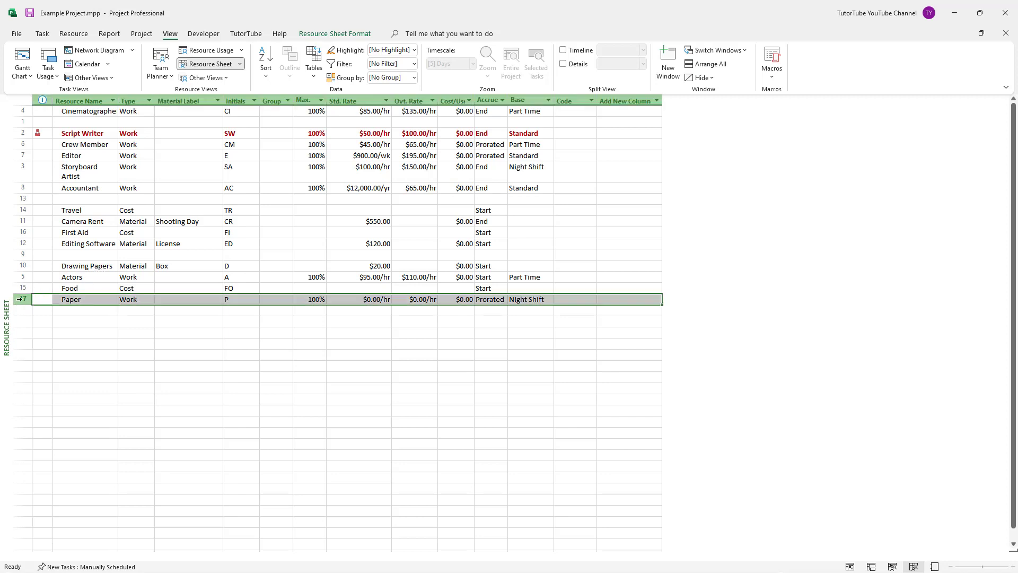
{"action": "right_click", "coordinate": [20, 299]}
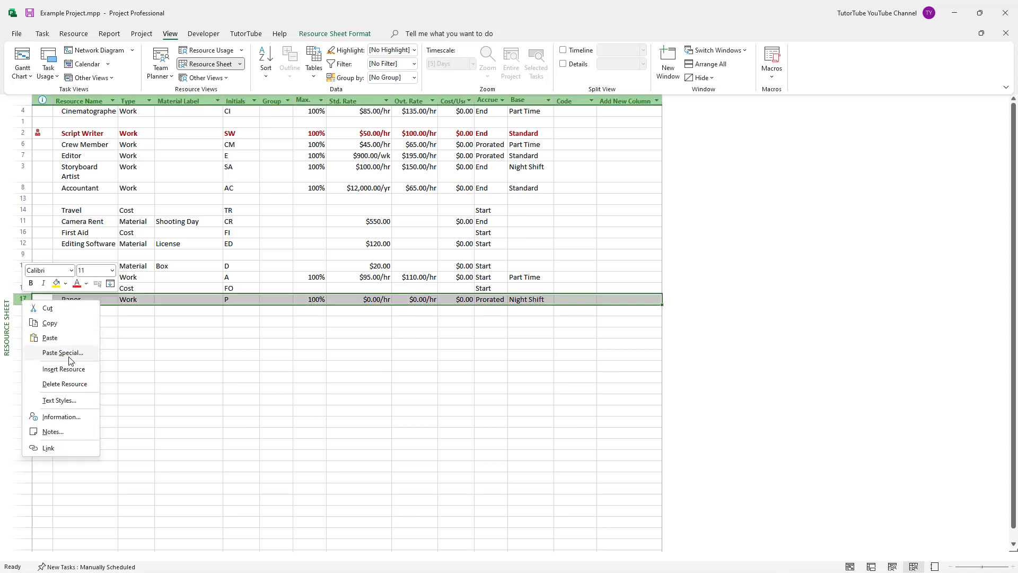
{"action": "left_click", "coordinate": [68, 384]}
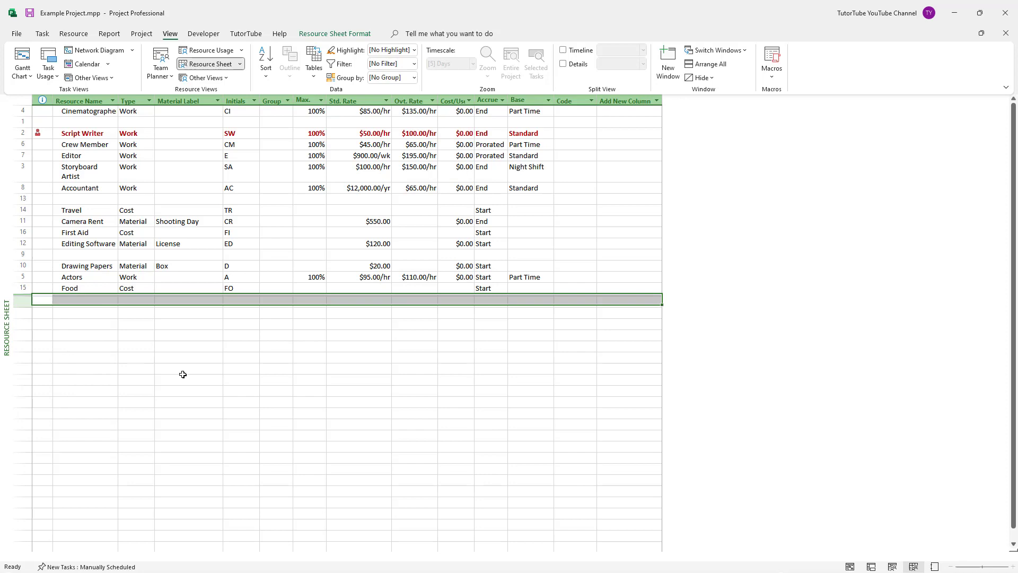
{"action": "left_click", "coordinate": [209, 361]}
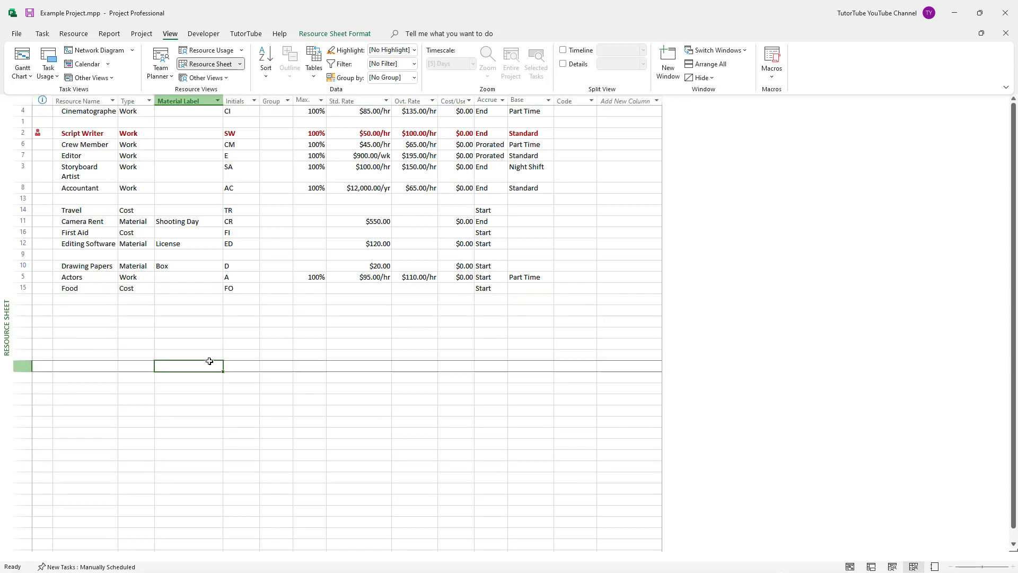
Return to the Gantt Chart, where Script Writing is back to 12 days, and save
{"action": "left_click", "coordinate": [22, 60]}
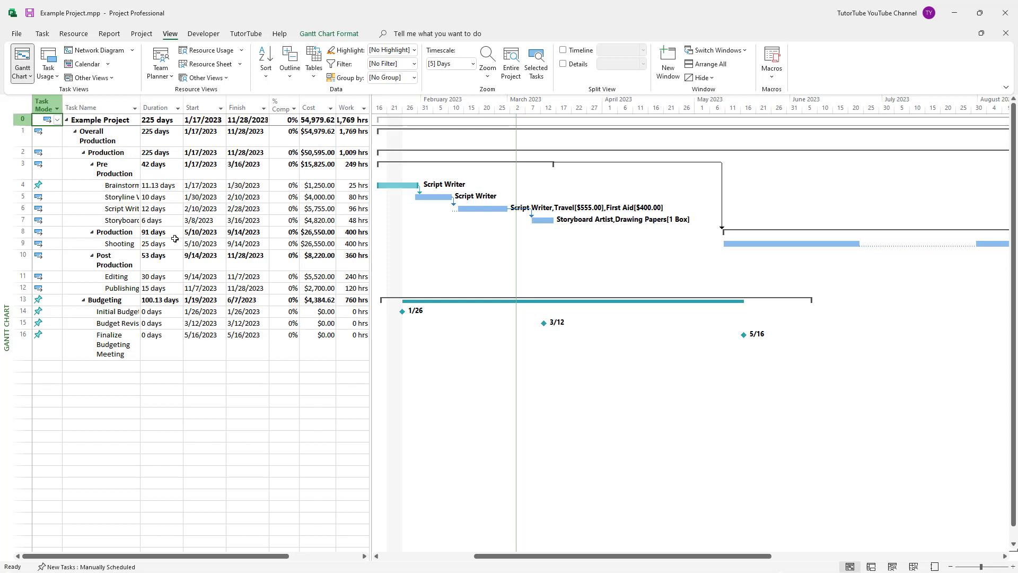
{"action": "key", "text": "ctrl+s"}
{"action": "left_click", "coordinate": [223, 323]}
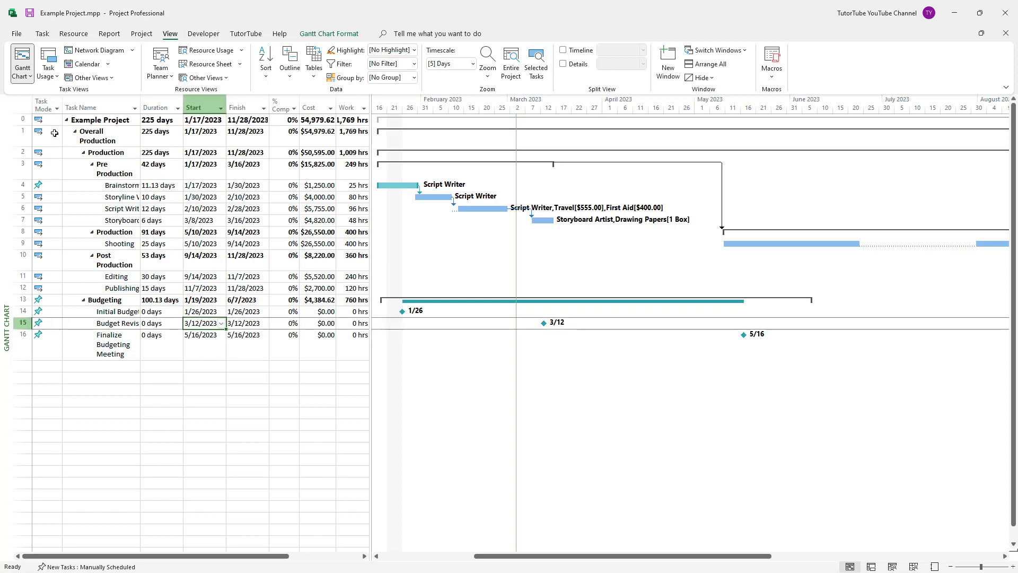
Uncheck 'Automatically add new resources and tasks' under Project Options > Advanced
{"action": "left_click", "coordinate": [17, 34]}
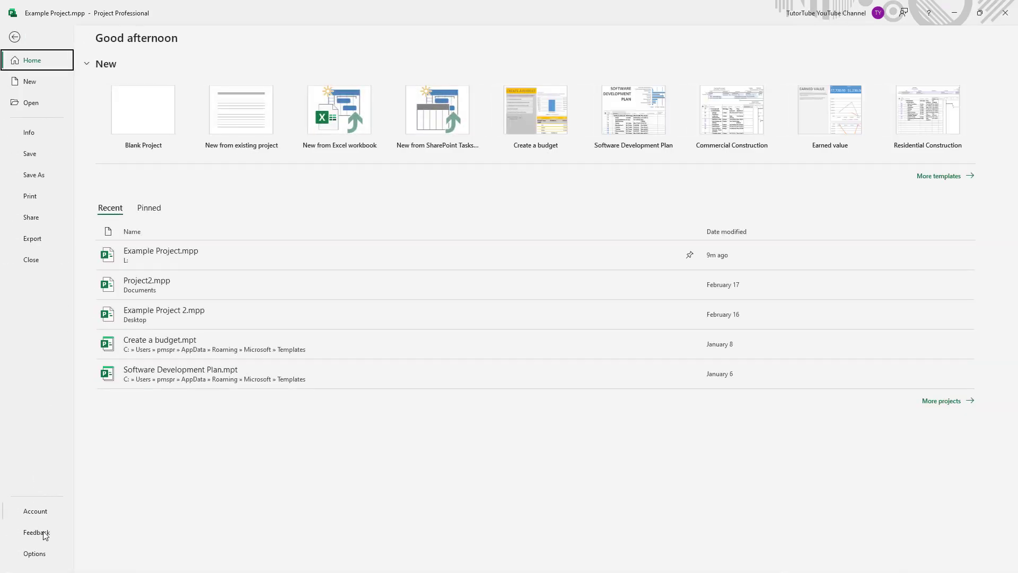
{"action": "left_click", "coordinate": [47, 561]}
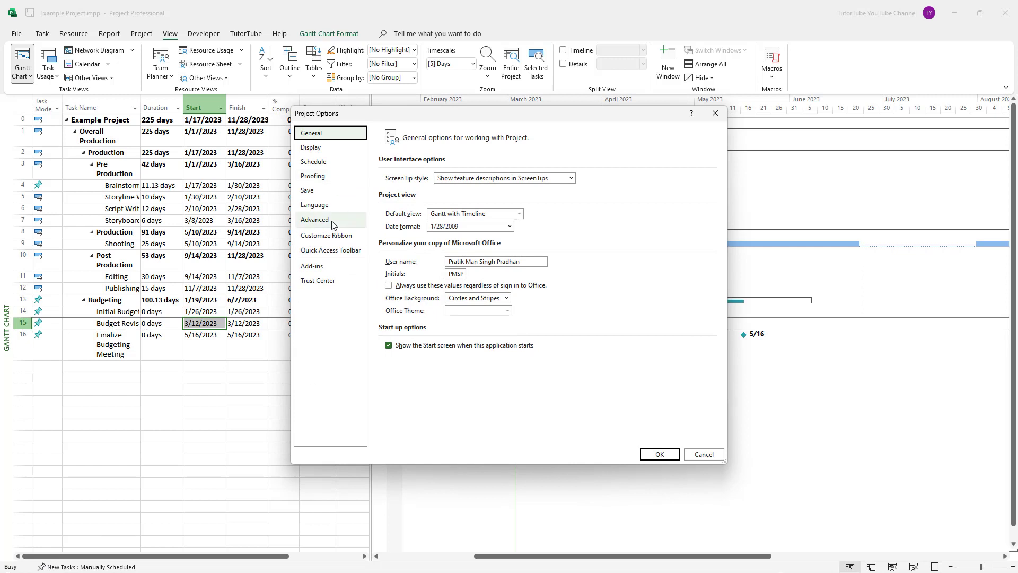
{"action": "left_click", "coordinate": [331, 222]}
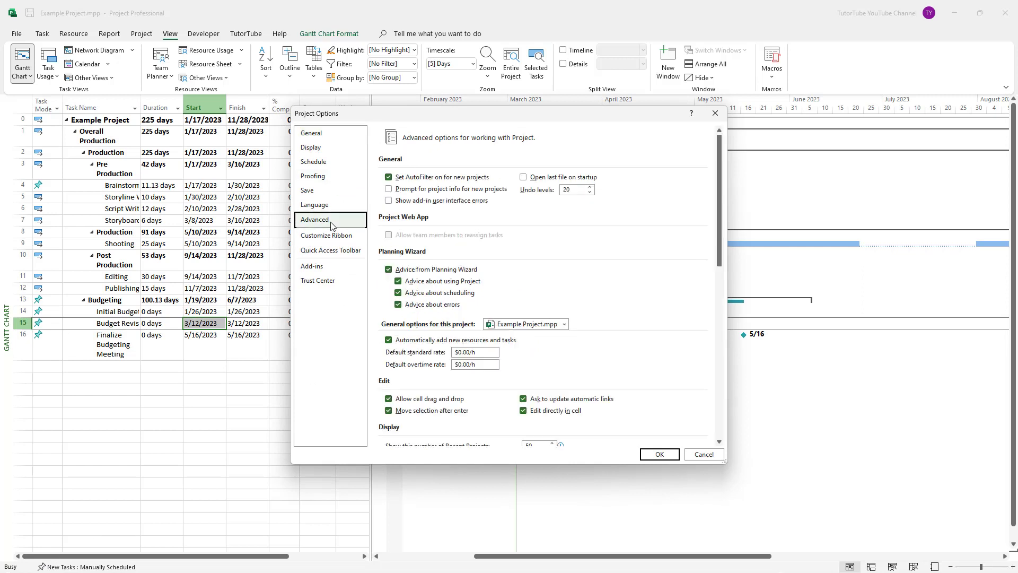
{"action": "left_click", "coordinate": [399, 340]}
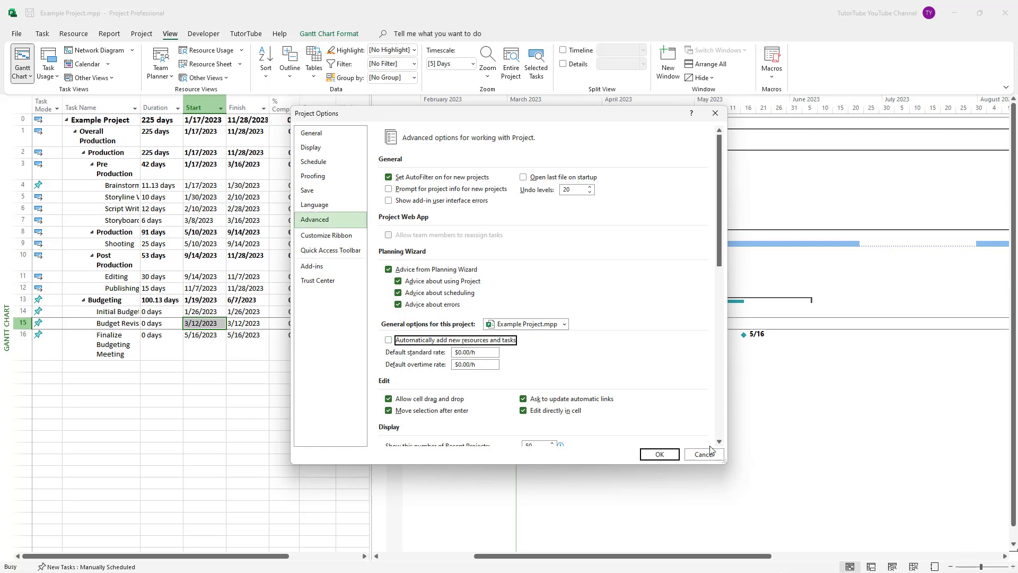
{"action": "left_click", "coordinate": [659, 454]}
Enter Paper as a resource for Script Writing in the Task Form, triggering the not-in-pool warning
{"action": "left_click", "coordinate": [234, 438]}
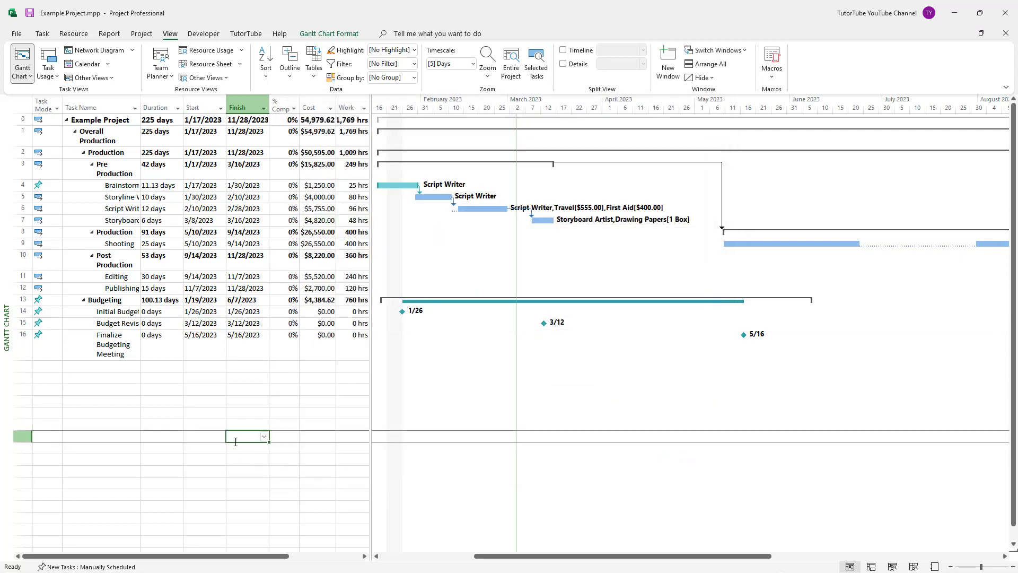
{"action": "left_click", "coordinate": [120, 209]}
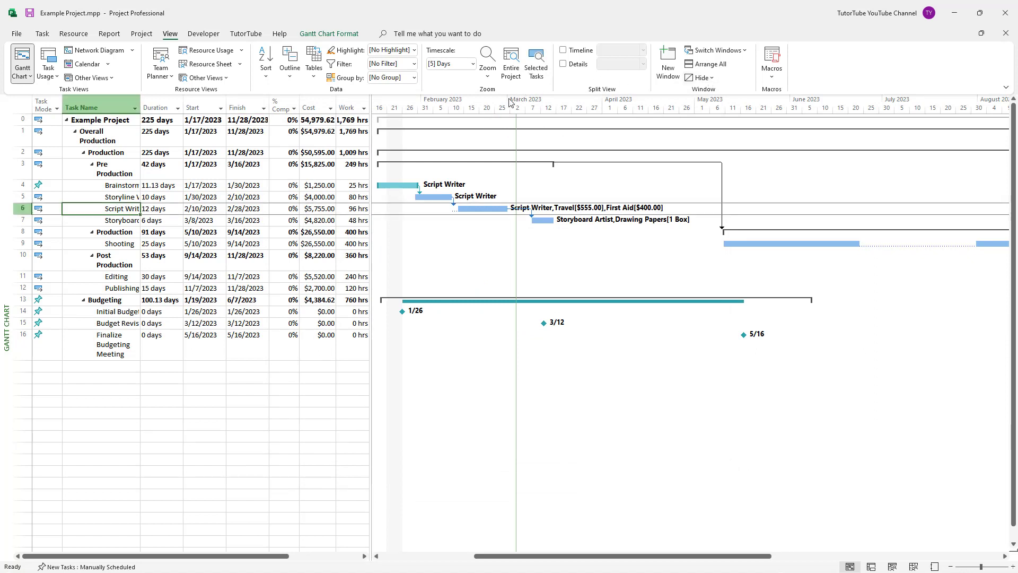
{"action": "left_click", "coordinate": [568, 66]}
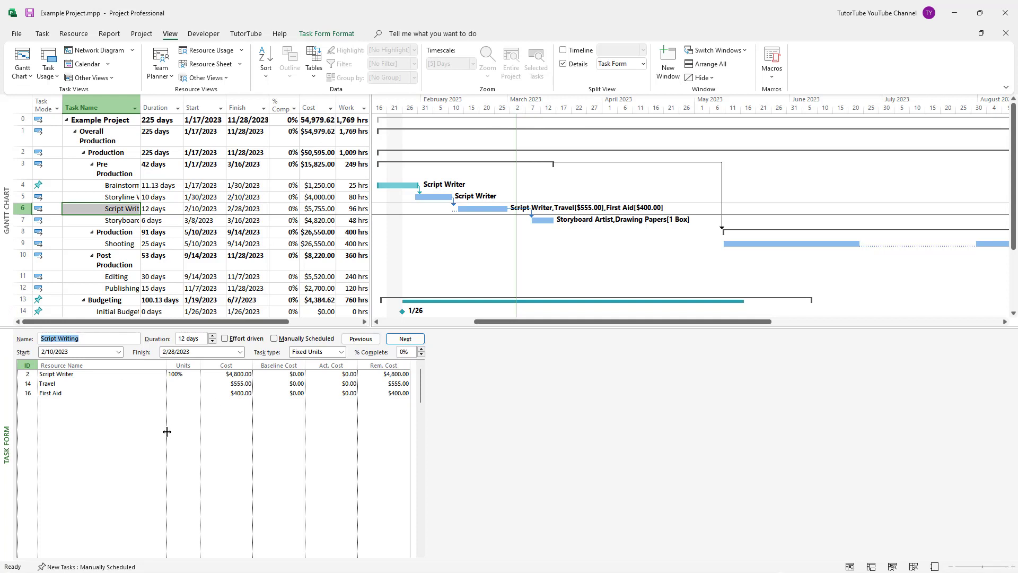
{"action": "left_click", "coordinate": [63, 403]}
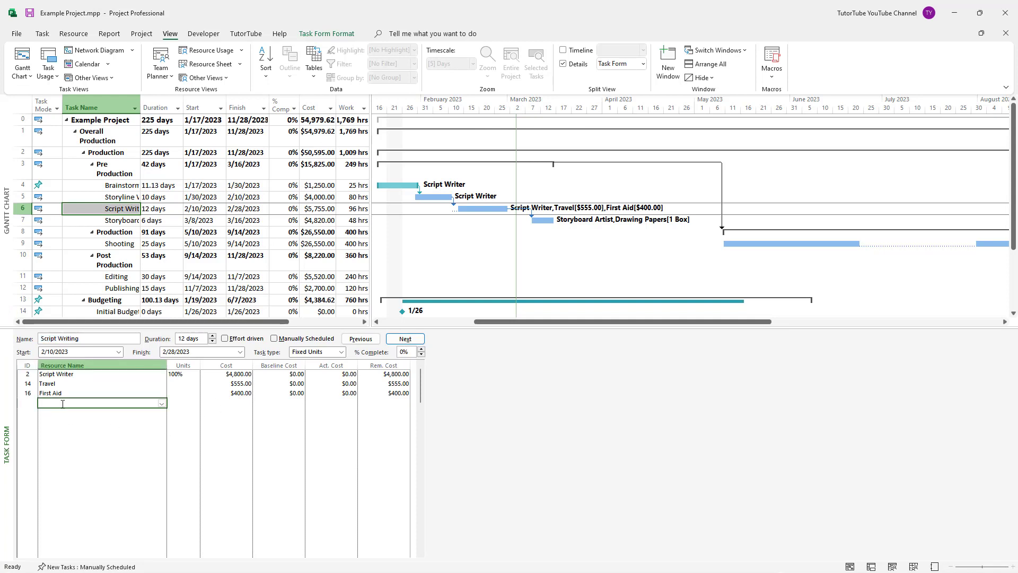
{"action": "type", "text": "Paper"}
{"action": "key", "text": "Return"}
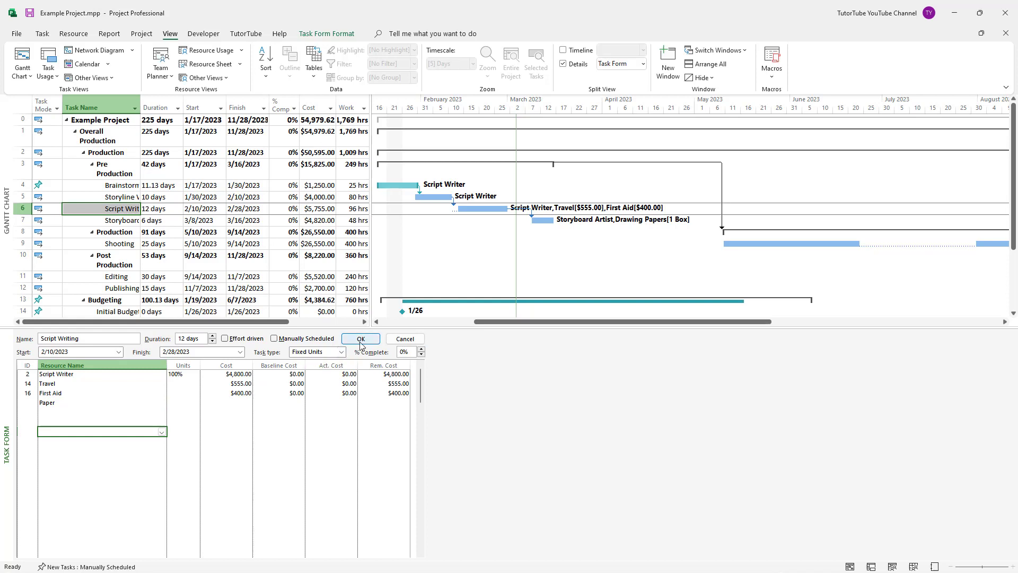
{"action": "left_click", "coordinate": [360, 343]}
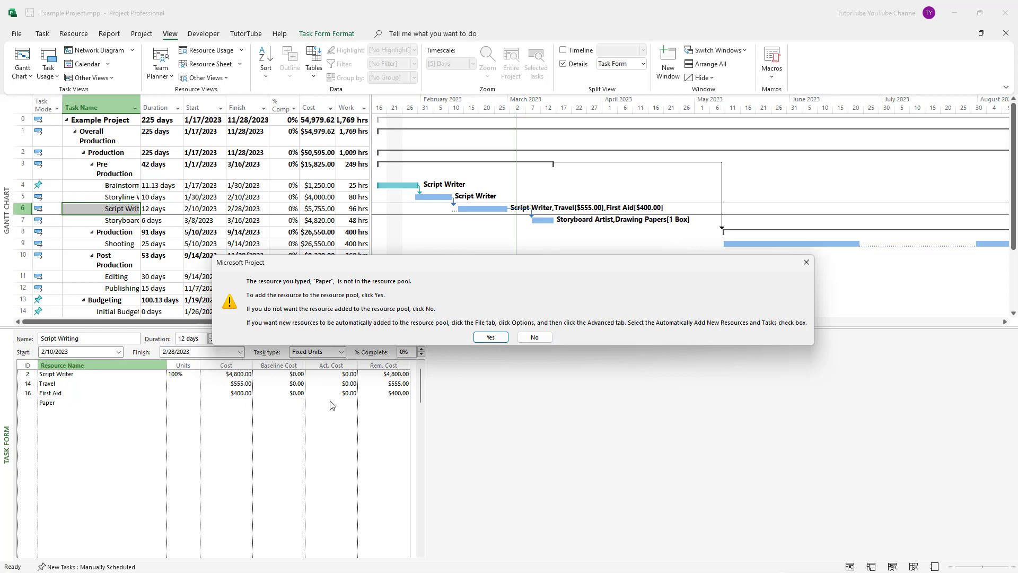
Answer No to adding Paper and pick Drawing Papers instead; Script Writing stays 12 days
{"action": "left_click", "coordinate": [541, 340]}
{"action": "left_click", "coordinate": [88, 405]}
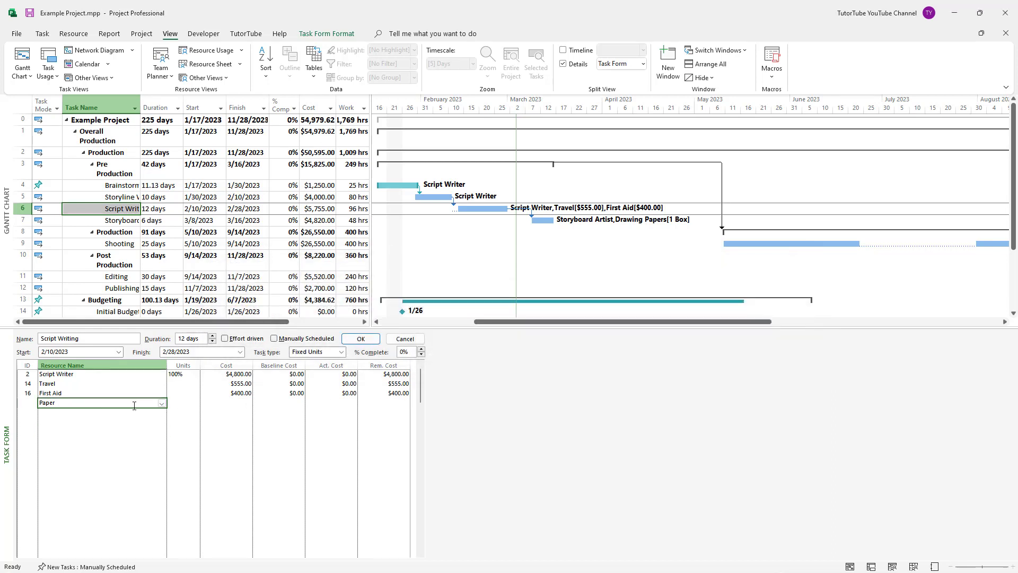
{"action": "left_click", "coordinate": [162, 404]}
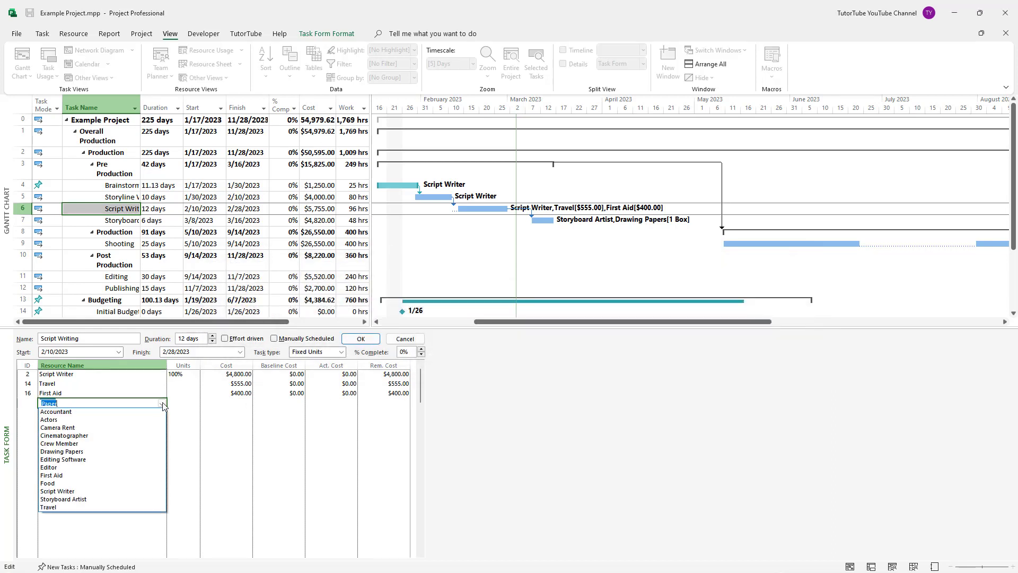
{"action": "left_click", "coordinate": [154, 451]}
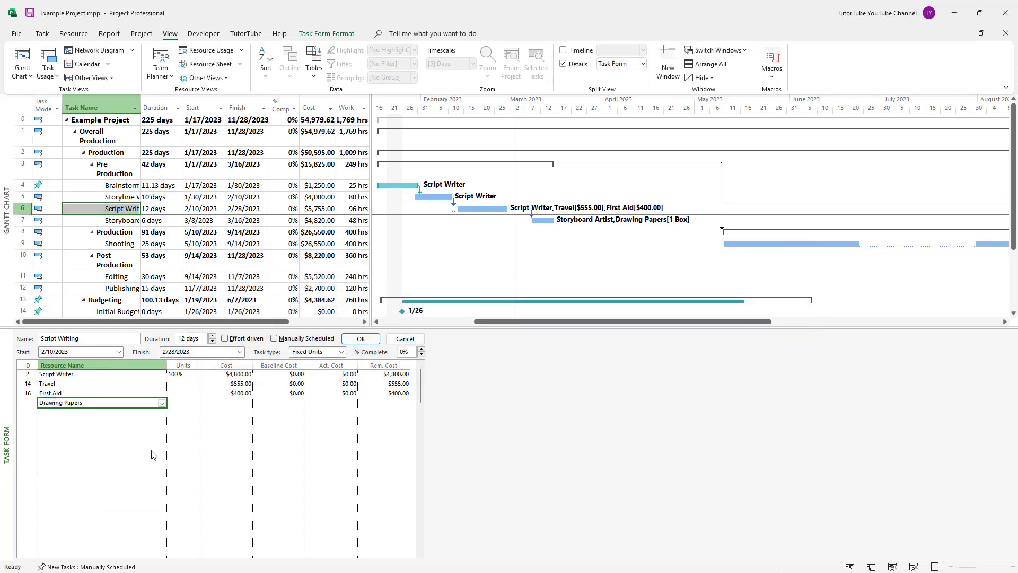
{"action": "left_click", "coordinate": [223, 411]}
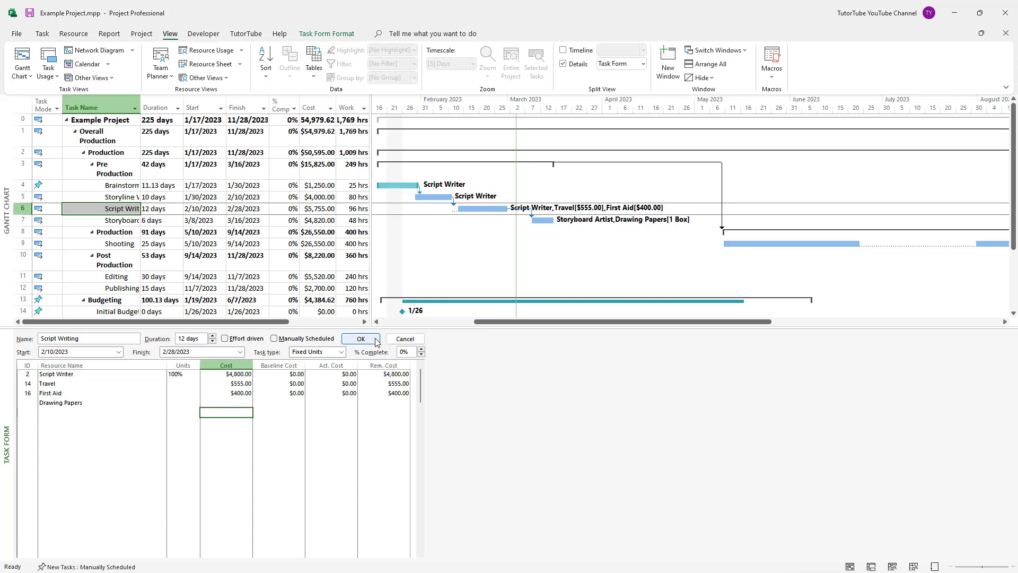
{"action": "left_click", "coordinate": [362, 343]}
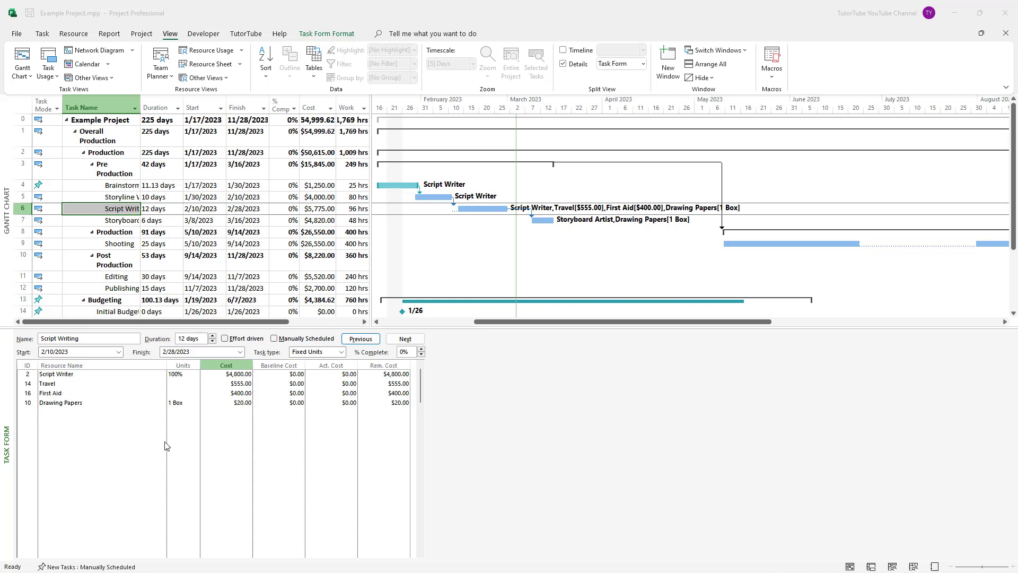
{"action": "left_click", "coordinate": [149, 440]}
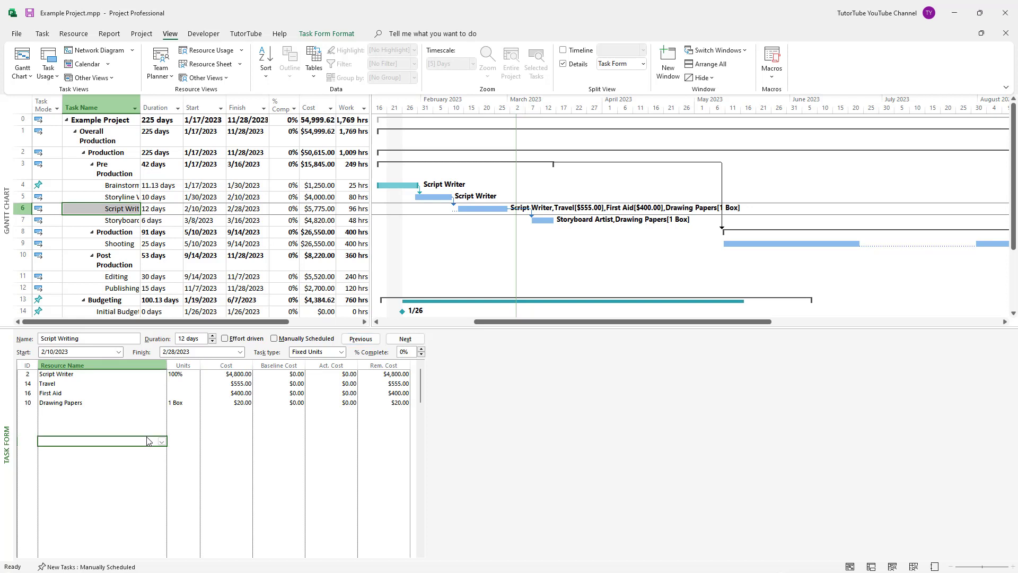